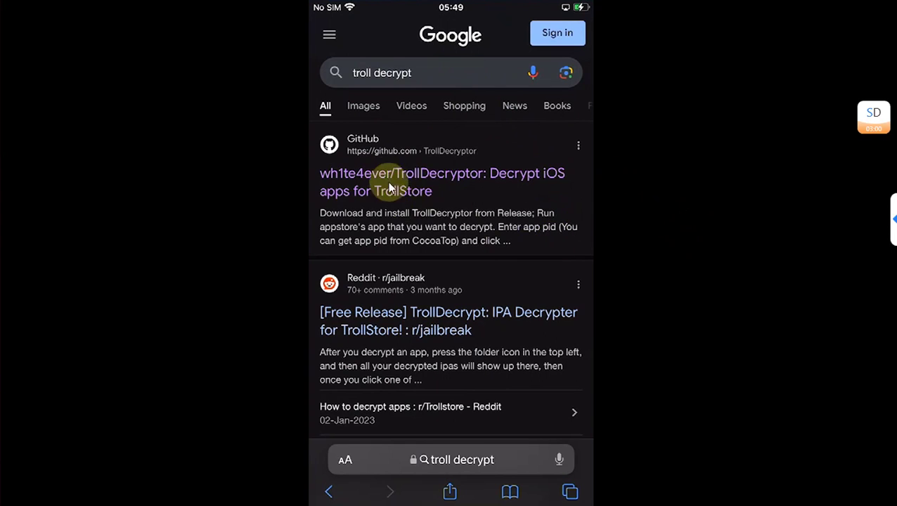
From the search results, open the GitHub repository "TrollDecrypt: iOS IPA Decrypter for TrollStore" and go to its v1.1 release
{"action": "scroll", "coordinate": [424, 178], "scroll_direction": "down", "scroll_amount": 5}
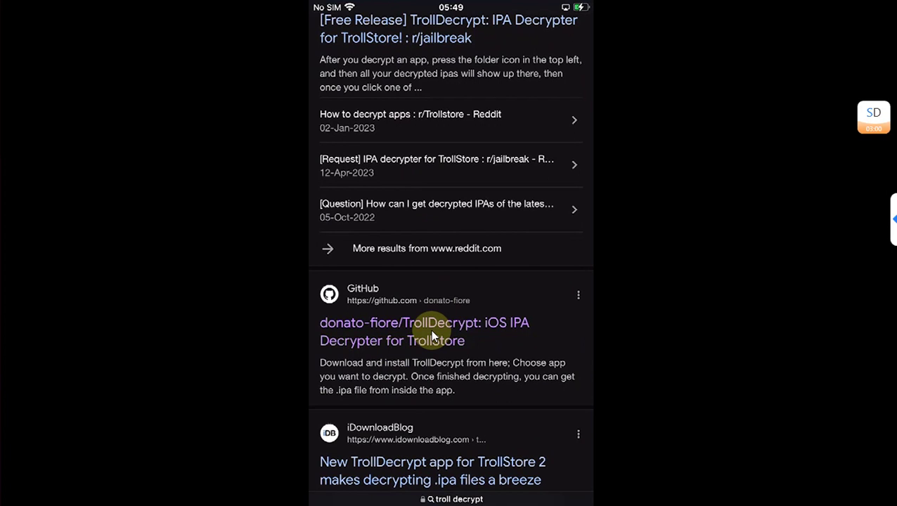
{"action": "left_click", "coordinate": [430, 330]}
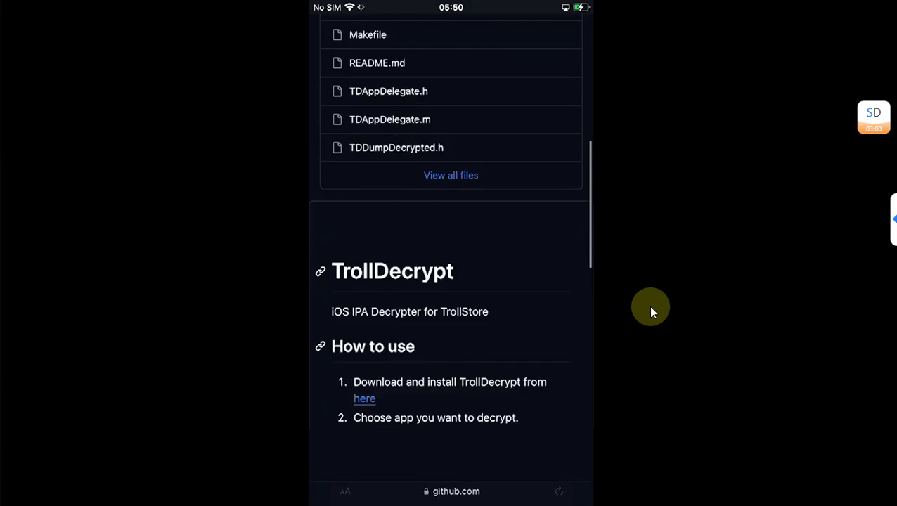
{"action": "scroll", "coordinate": [651, 306], "scroll_direction": "down", "scroll_amount": 8}
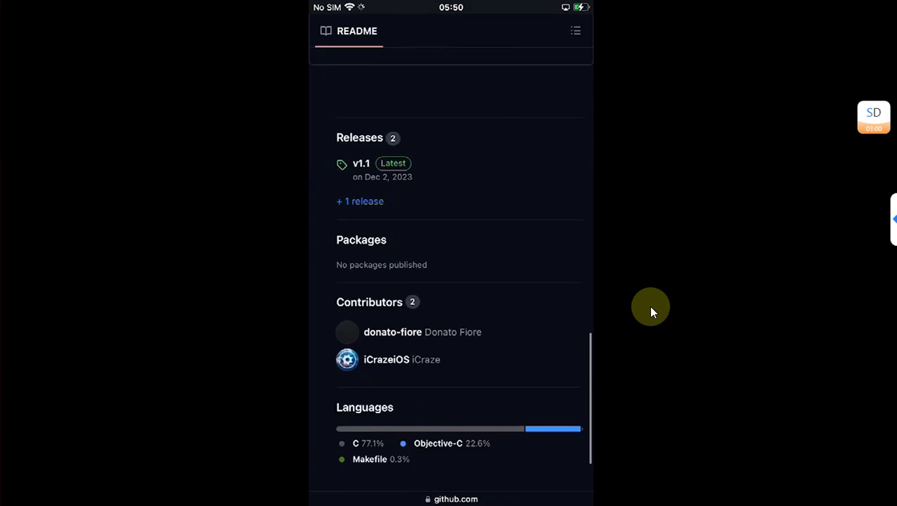
{"action": "scroll", "coordinate": [651, 307], "scroll_direction": "up", "scroll_amount": 3}
{"action": "left_click", "coordinate": [361, 233]}
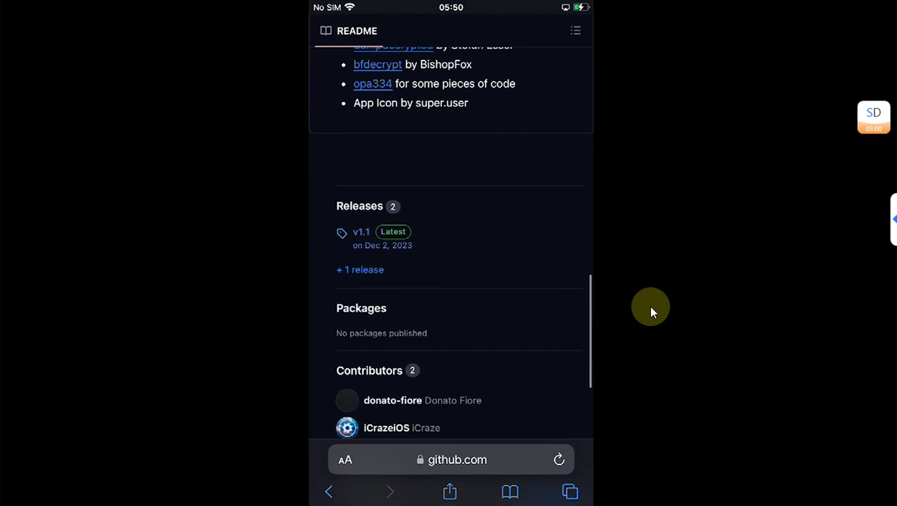
Download TrollDecrypt.tipa from the release assets and install it through TrollStore
{"action": "scroll", "coordinate": [450, 282], "scroll_direction": "down", "scroll_amount": 5}
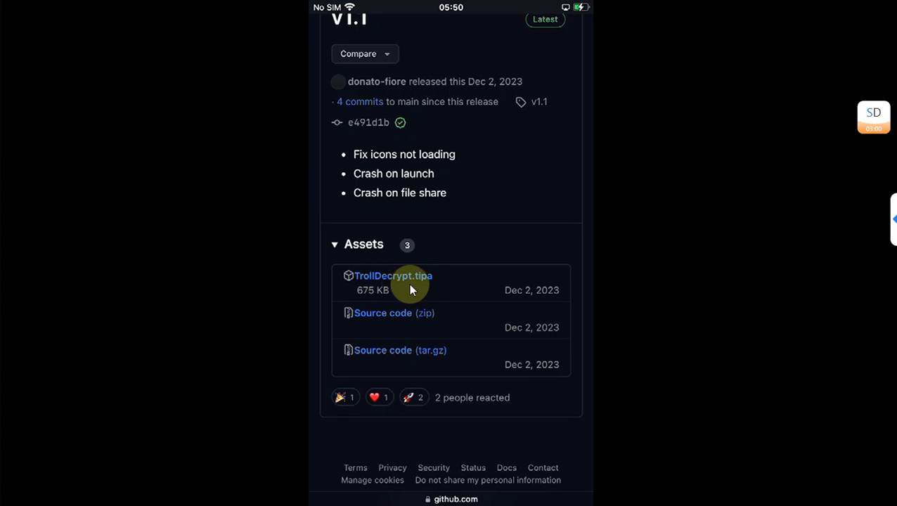
{"action": "left_click", "coordinate": [411, 280]}
{"action": "left_click", "coordinate": [538, 250]}
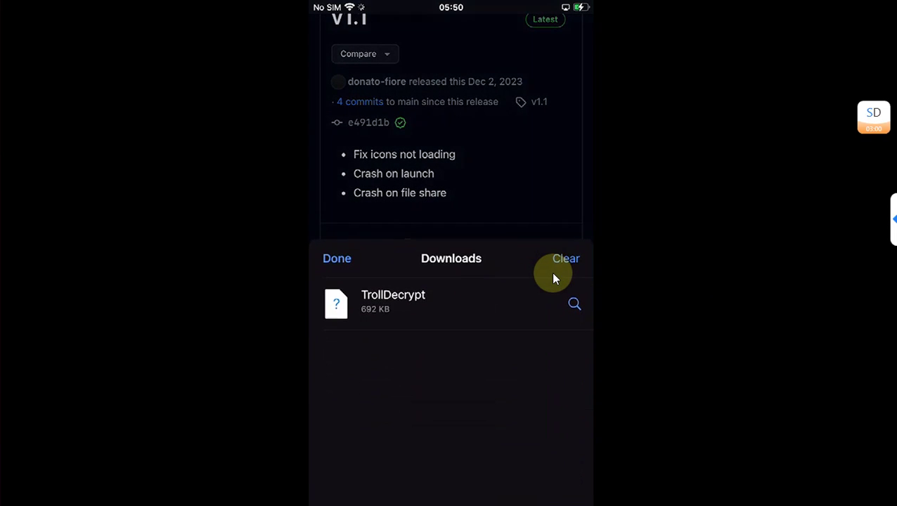
{"action": "left_click", "coordinate": [552, 278]}
{"action": "left_click", "coordinate": [330, 491]}
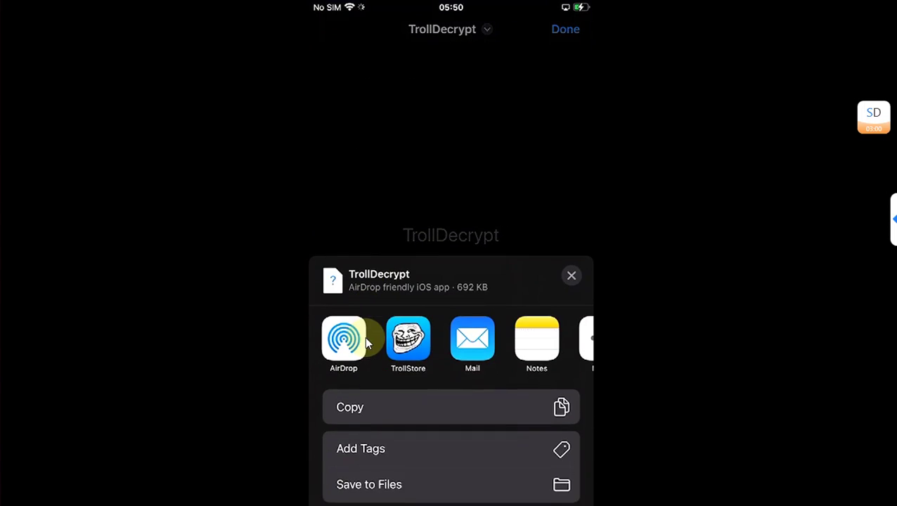
{"action": "left_click", "coordinate": [380, 325]}
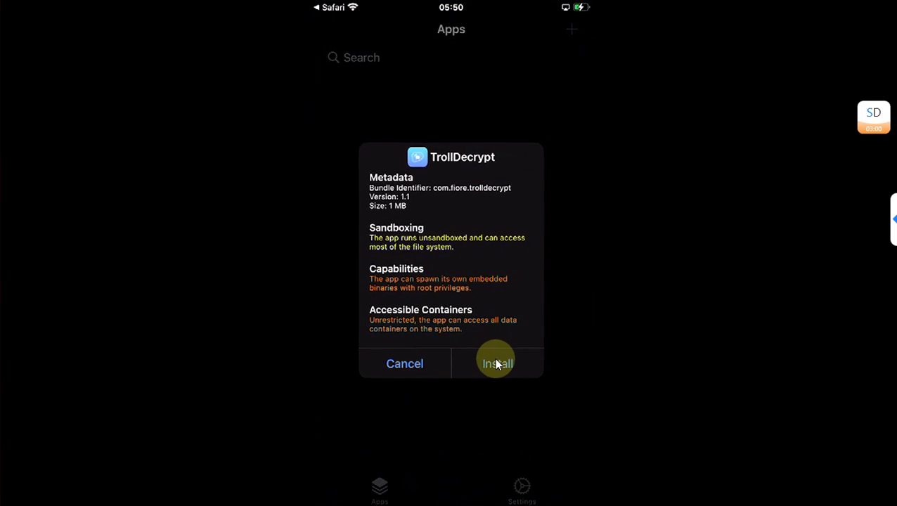
{"action": "left_click", "coordinate": [496, 360]}
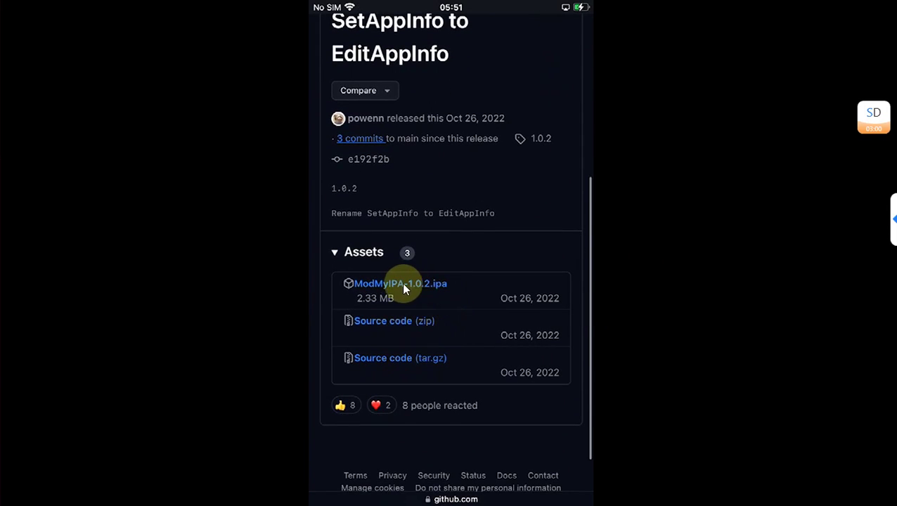
Download ModMyIPA-1.0.2.ipa from the assets of its GitHub release
{"action": "left_click", "coordinate": [413, 287]}
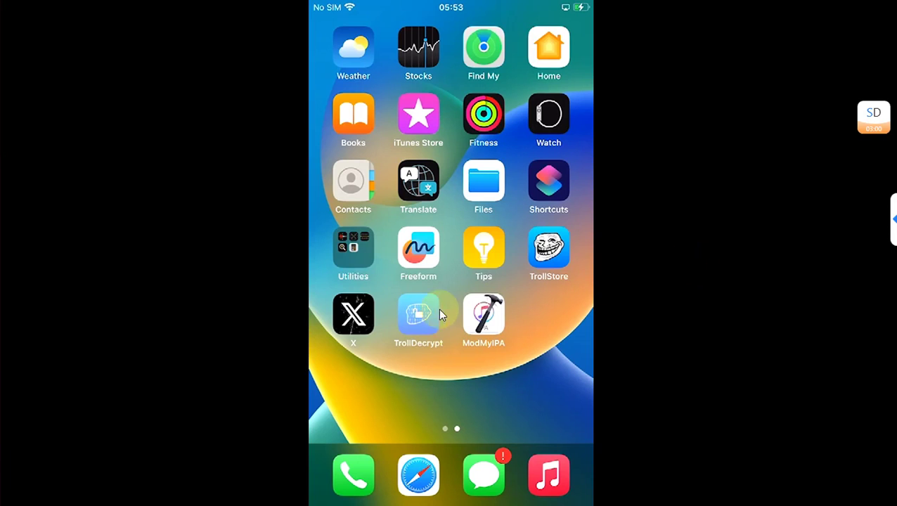
Open TrollDecrypt and decrypt the installed X app
{"action": "left_click", "coordinate": [401, 317]}
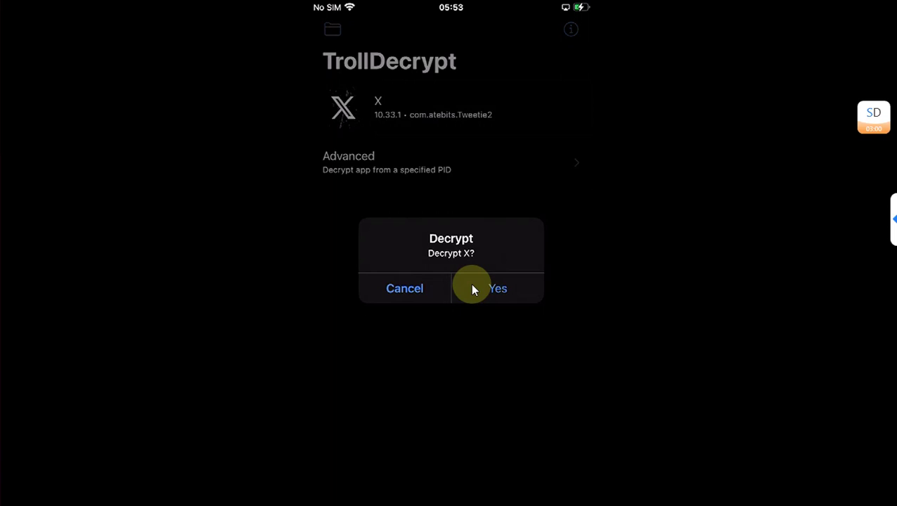
{"action": "left_click", "coordinate": [472, 287]}
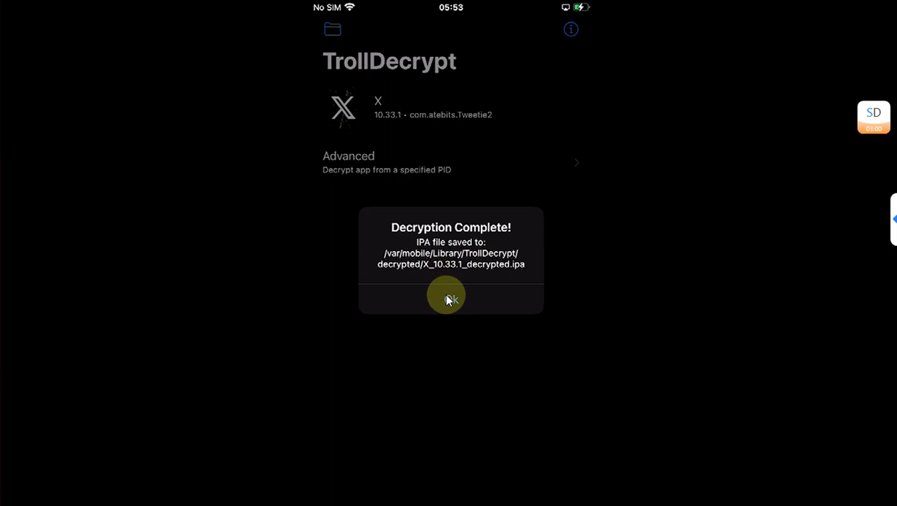
{"action": "key", "text": "Return"}
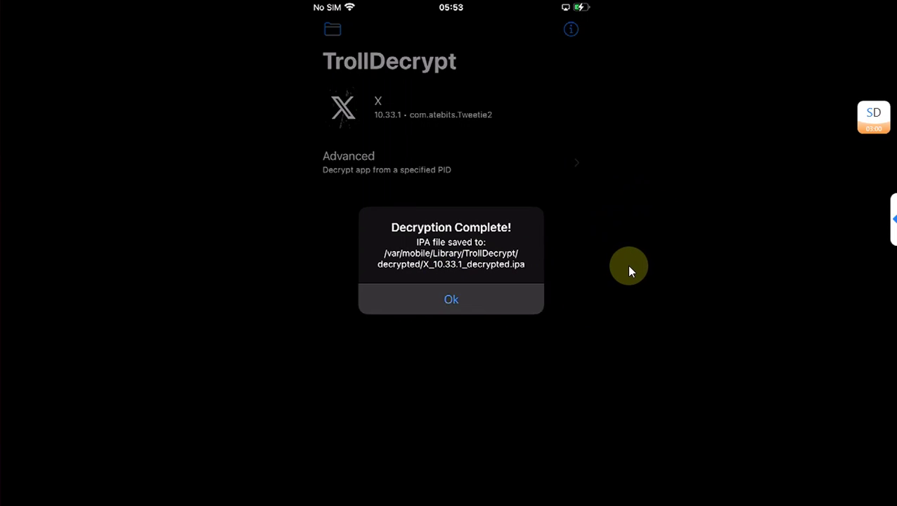
Save X_10.33.1_decrypted.ipa from the list of decrypted IPAs to the Downloads folder in Files
{"action": "left_click", "coordinate": [331, 30]}
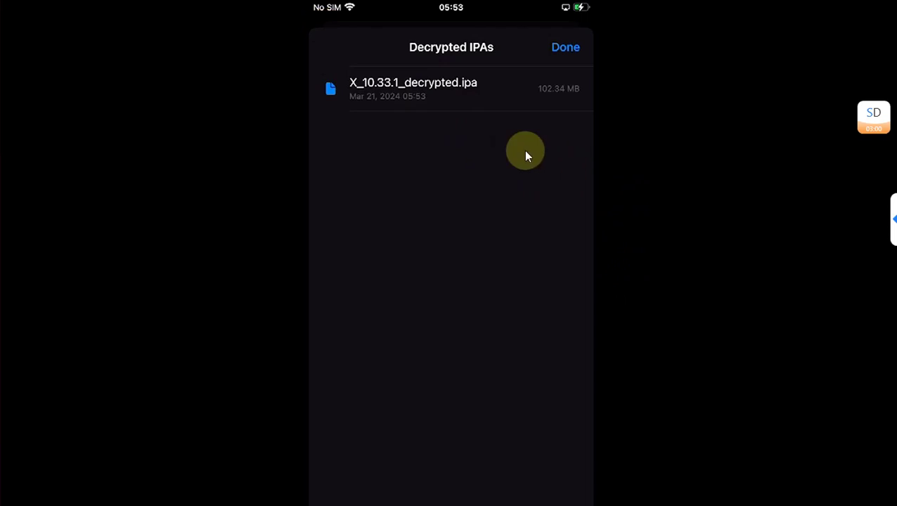
{"action": "left_click", "coordinate": [434, 90]}
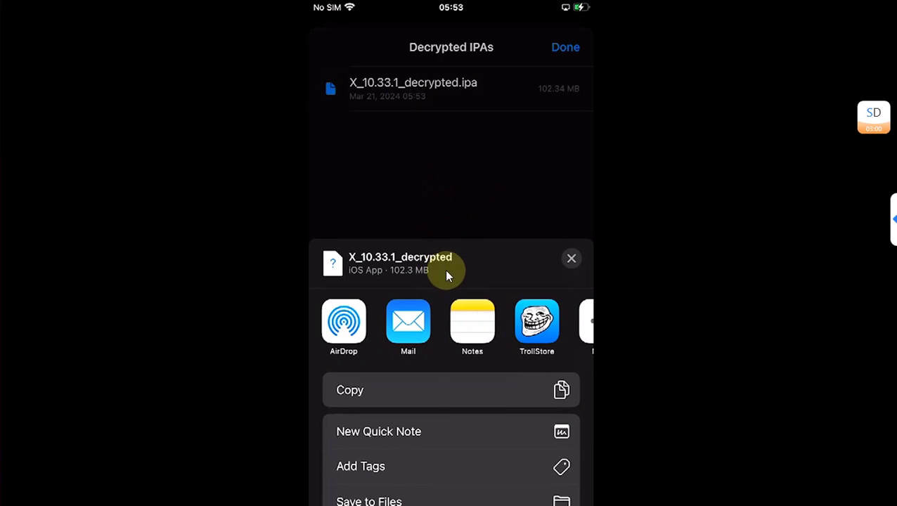
{"action": "scroll", "coordinate": [426, 427], "scroll_direction": "down", "scroll_amount": 5}
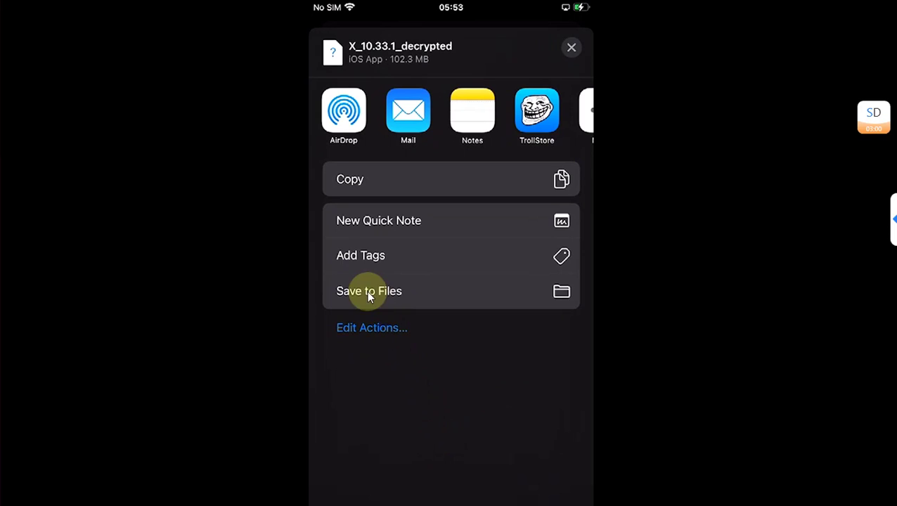
{"action": "left_click", "coordinate": [390, 290]}
{"action": "left_click", "coordinate": [561, 61]}
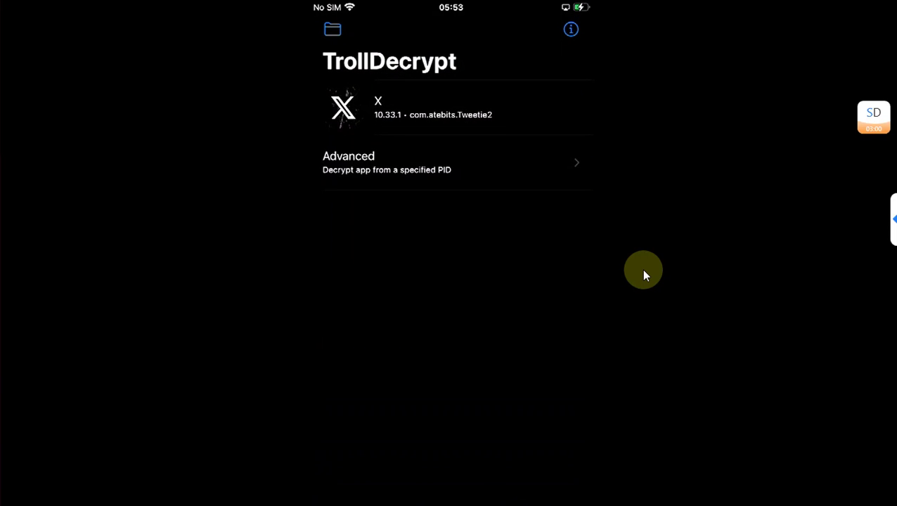
Switch to ModMyIPA and select X_10.33.1_decrypted.ipa from the Downloads folder as the IPA file
{"action": "key", "text": "super+h"}
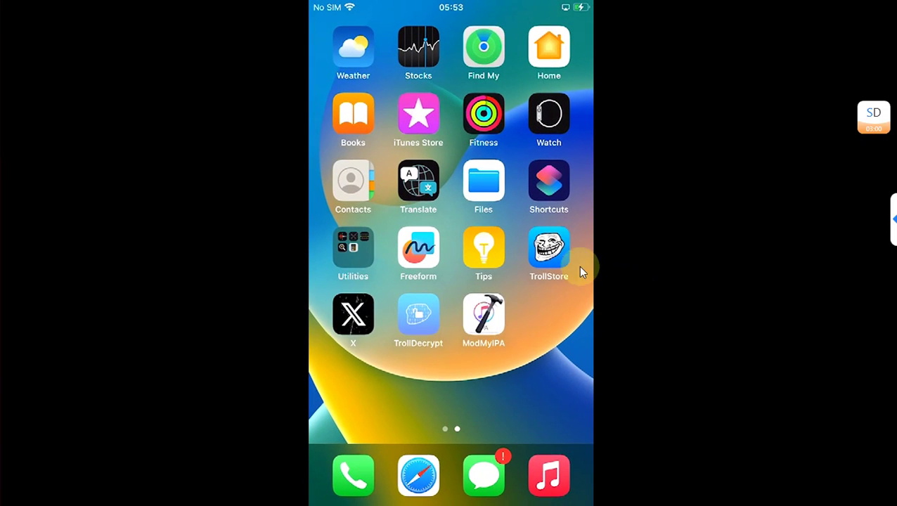
{"action": "left_click", "coordinate": [485, 320]}
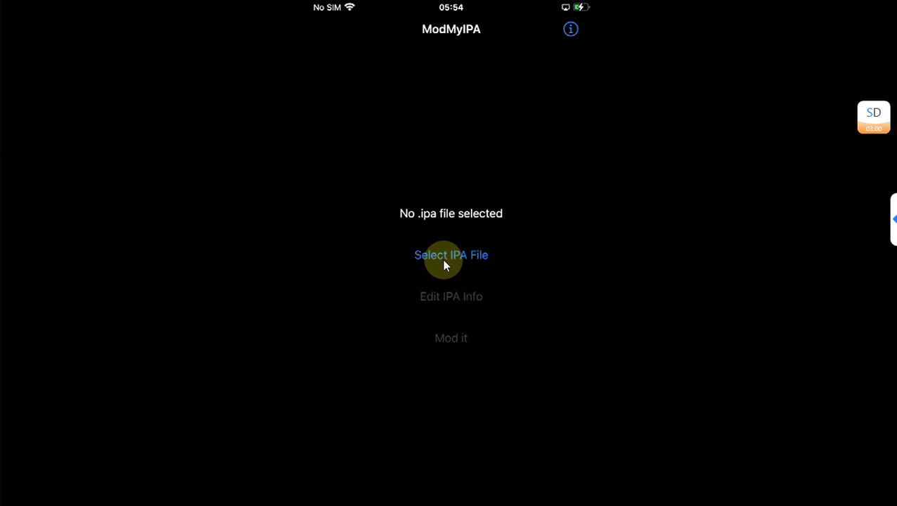
{"action": "left_click", "coordinate": [443, 260]}
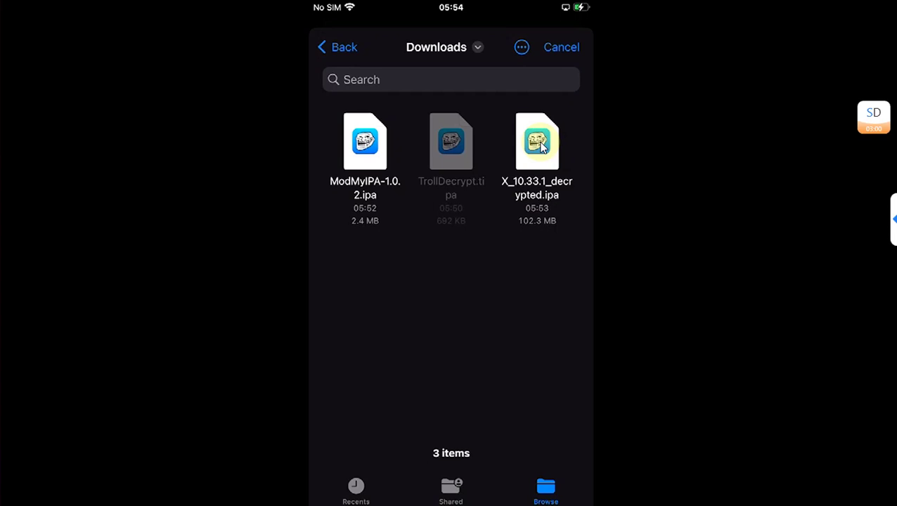
{"action": "left_click", "coordinate": [539, 144]}
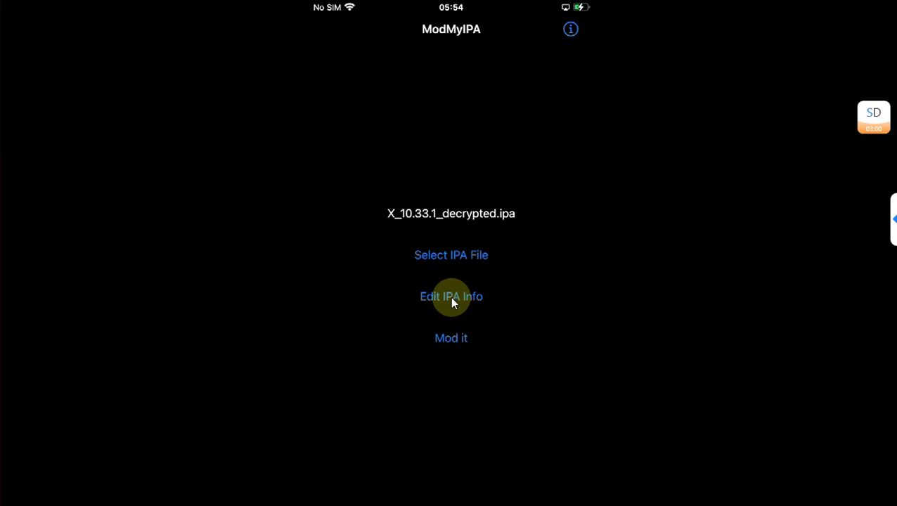
Set the app name and package name to Twitter1 and the app bundle to com.atebits.1, and generate the modded IPA
{"action": "left_click", "coordinate": [452, 299]}
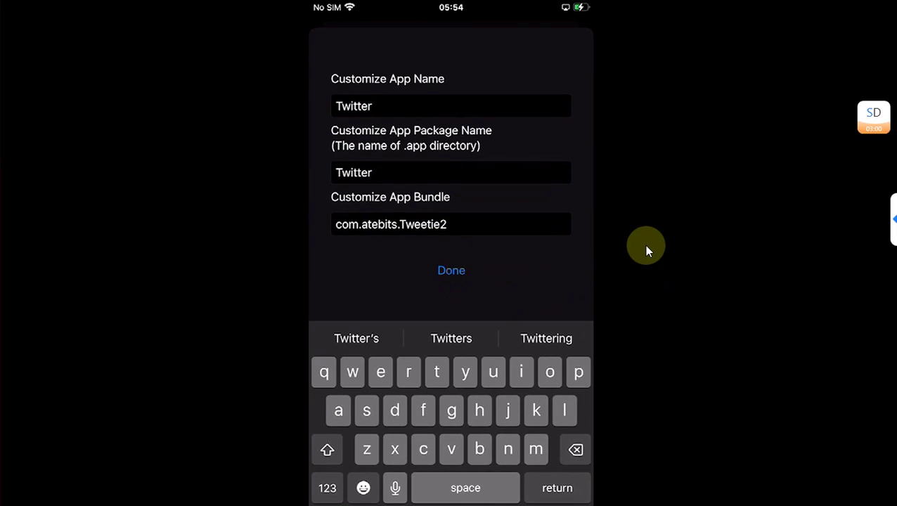
{"action": "type", "text": "1"}
{"action": "key", "text": "Tab"}
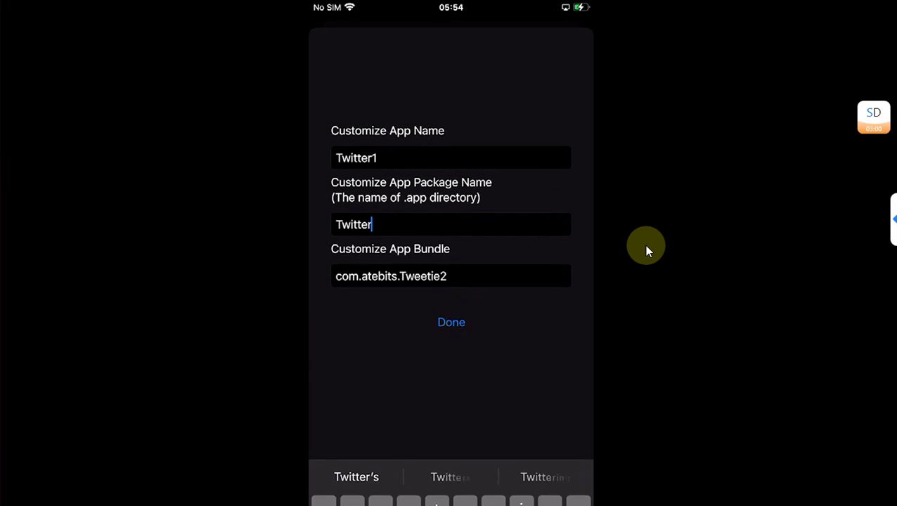
{"action": "type", "text": "1"}
{"action": "key", "text": "Return"}
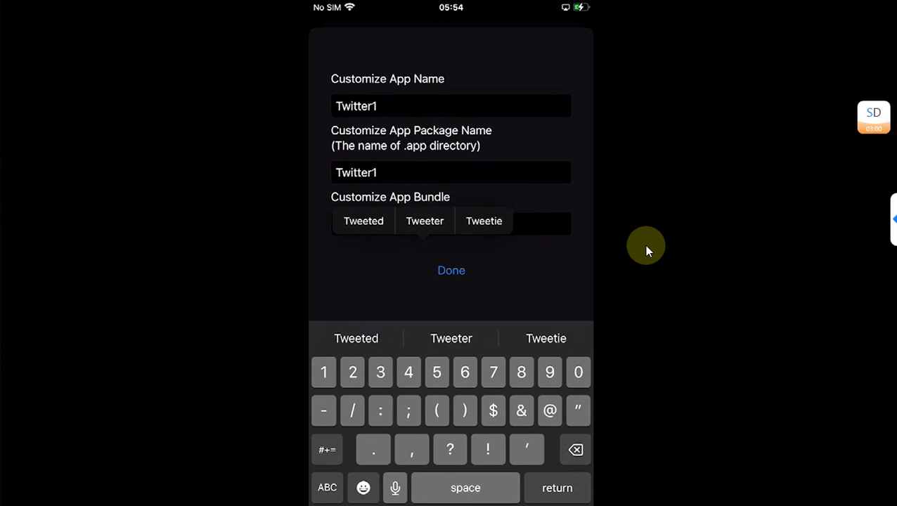
{"action": "type", "text": "1"}
{"action": "key", "text": "Return"}
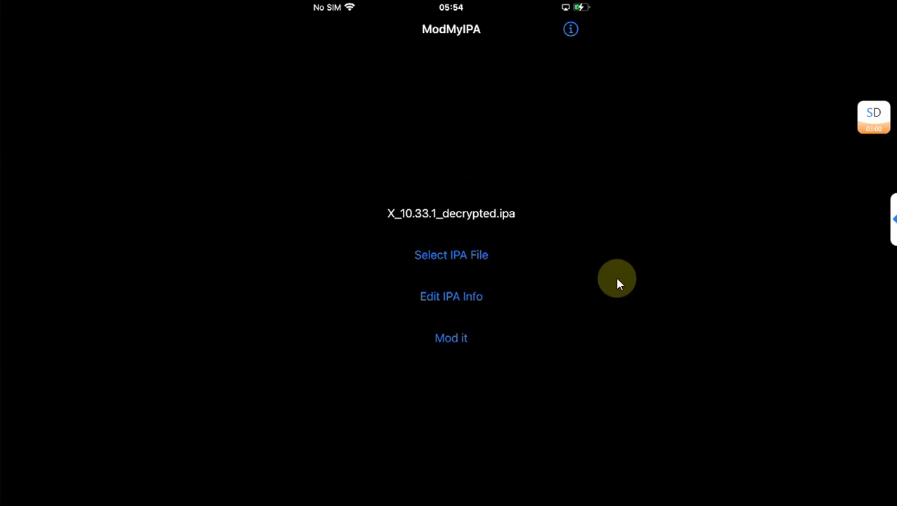
{"action": "left_click", "coordinate": [457, 340]}
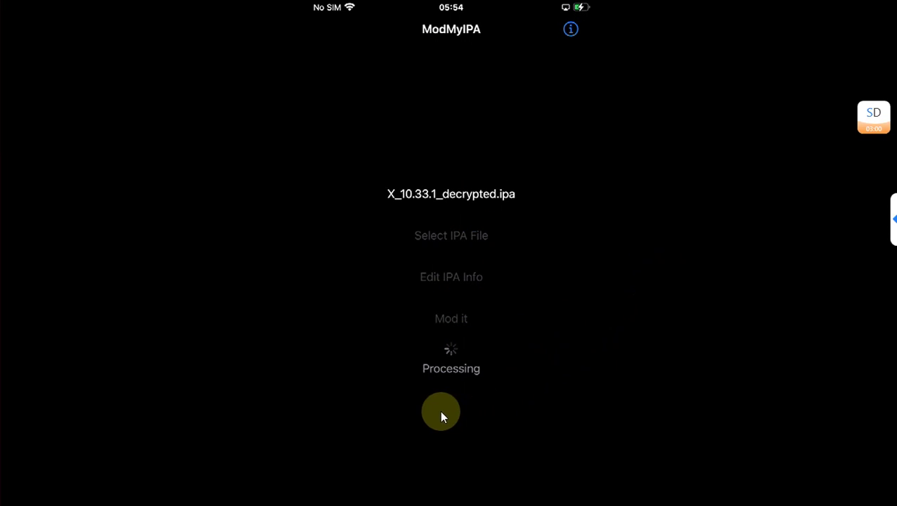
{"action": "left_click", "coordinate": [450, 268]}
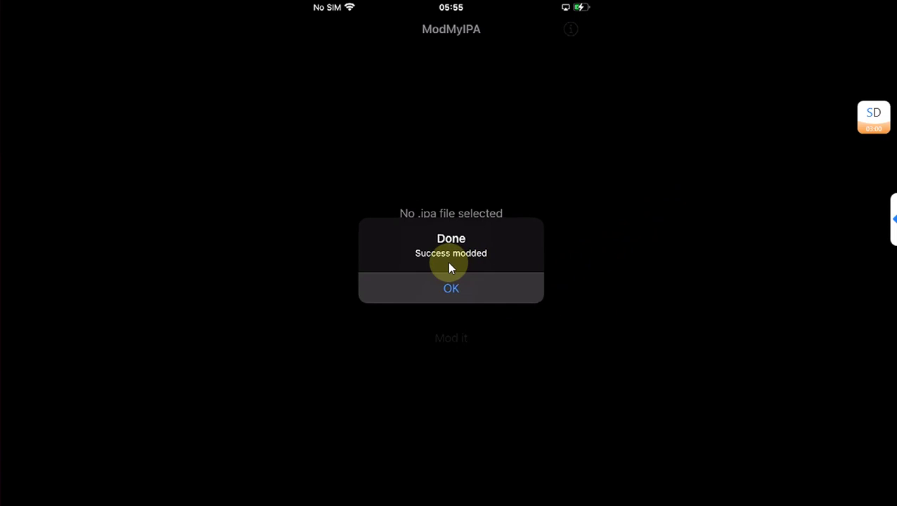
Install Twitter1.ipa from ModMyIPA's output package list through TrollStore and return to the home screen
{"action": "left_click", "coordinate": [570, 32]}
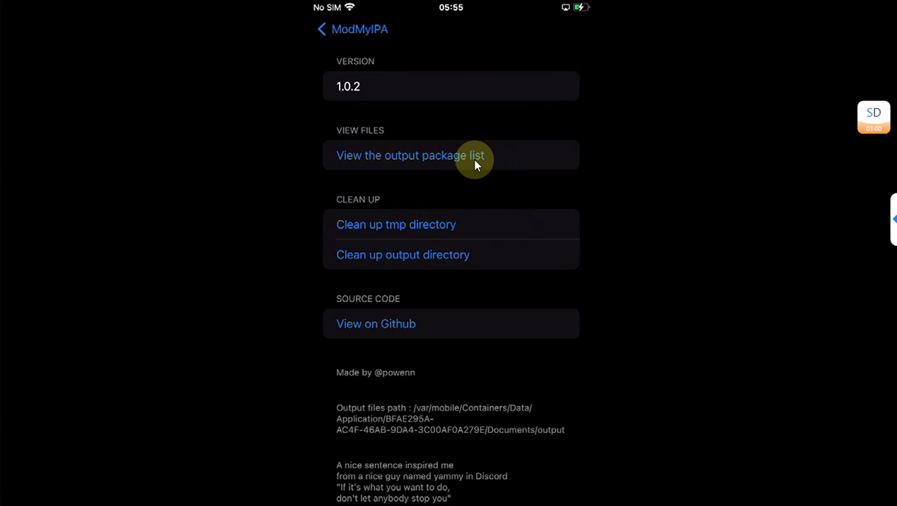
{"action": "left_click", "coordinate": [492, 162]}
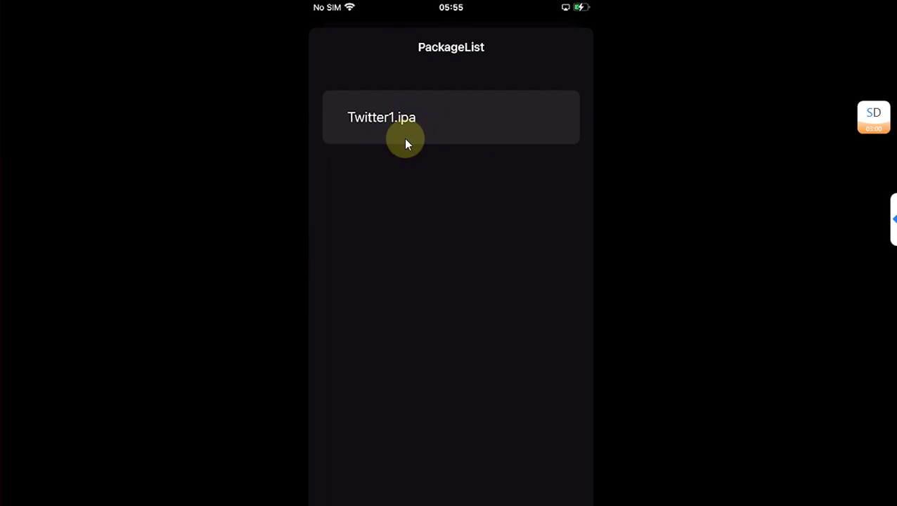
{"action": "left_click", "coordinate": [417, 204]}
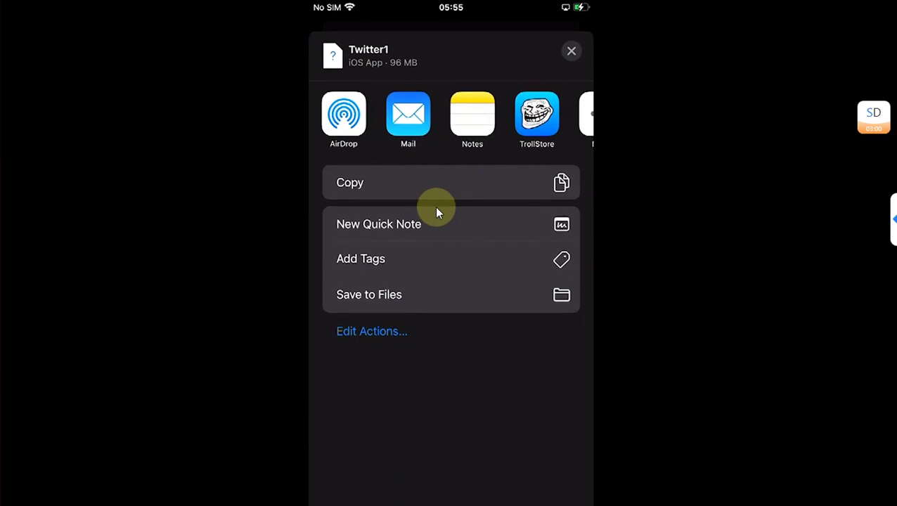
{"action": "left_click", "coordinate": [540, 117]}
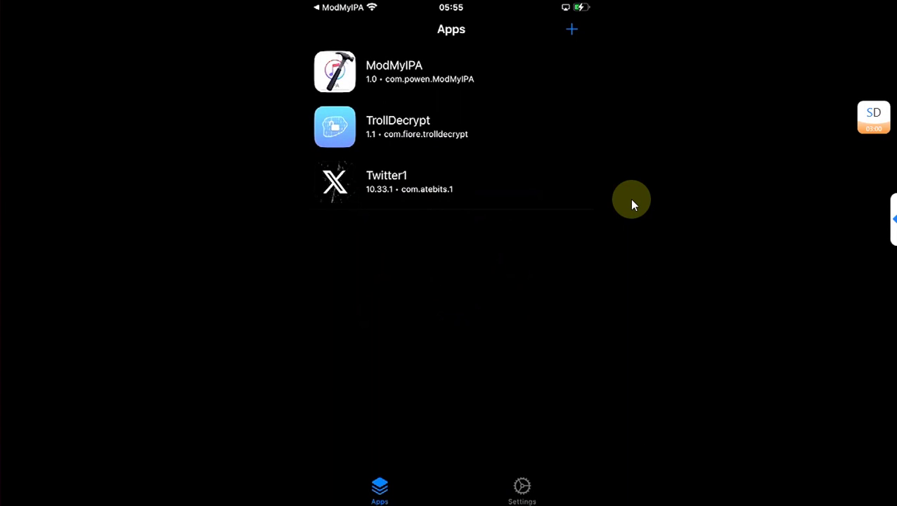
{"action": "key", "text": "super+h"}
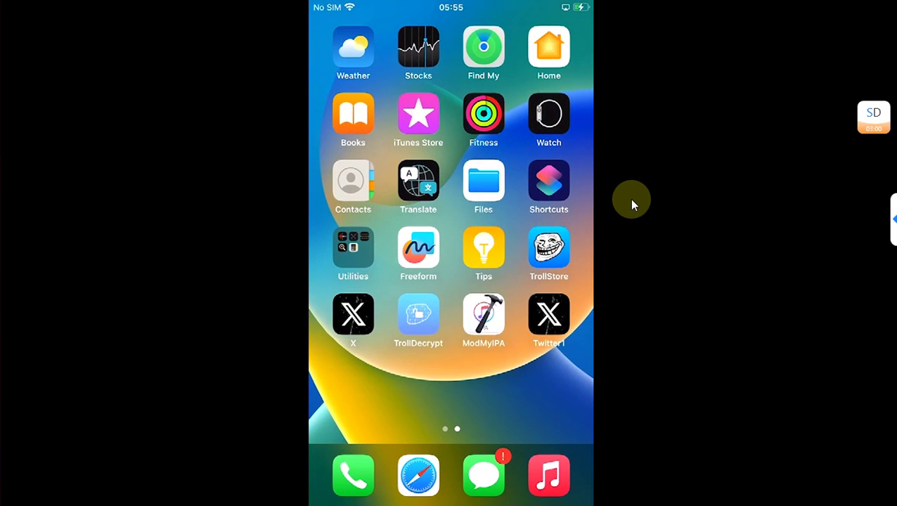